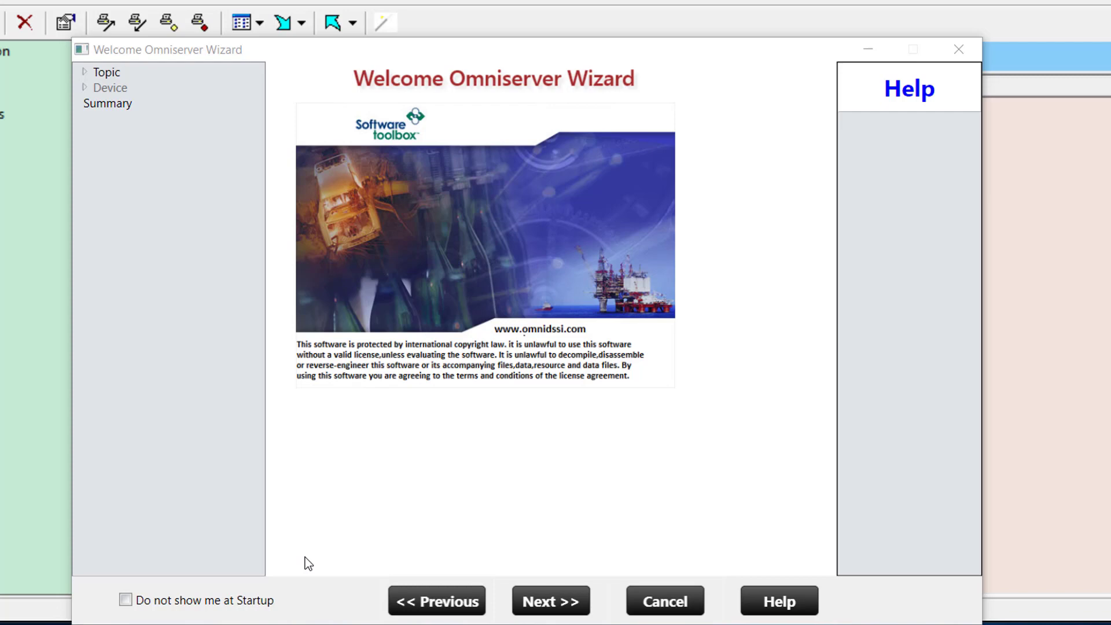
Step: Go to the general topic settings in the wizard and name the topic Line1Scanner
click(131, 602)
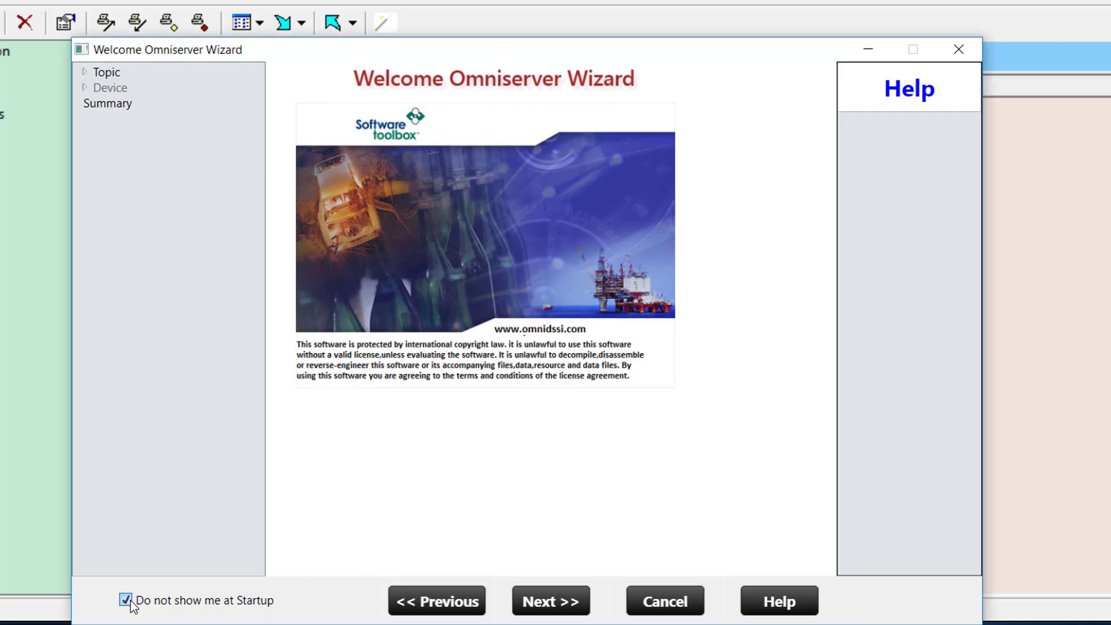
click(133, 606)
click(384, 23)
click(557, 600)
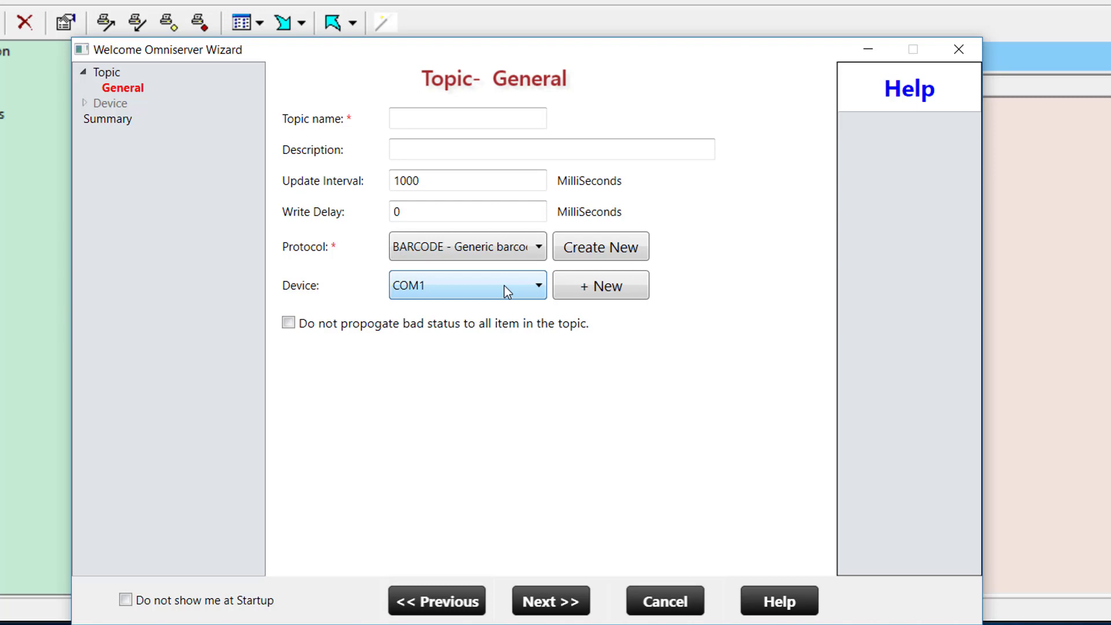
click(436, 120)
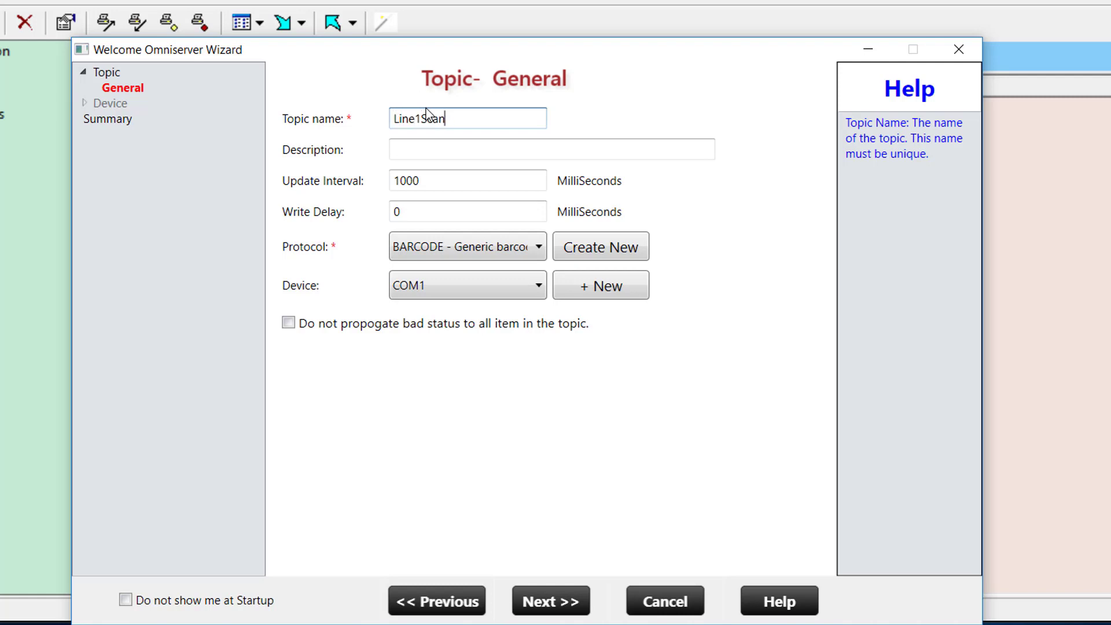
text(ner)
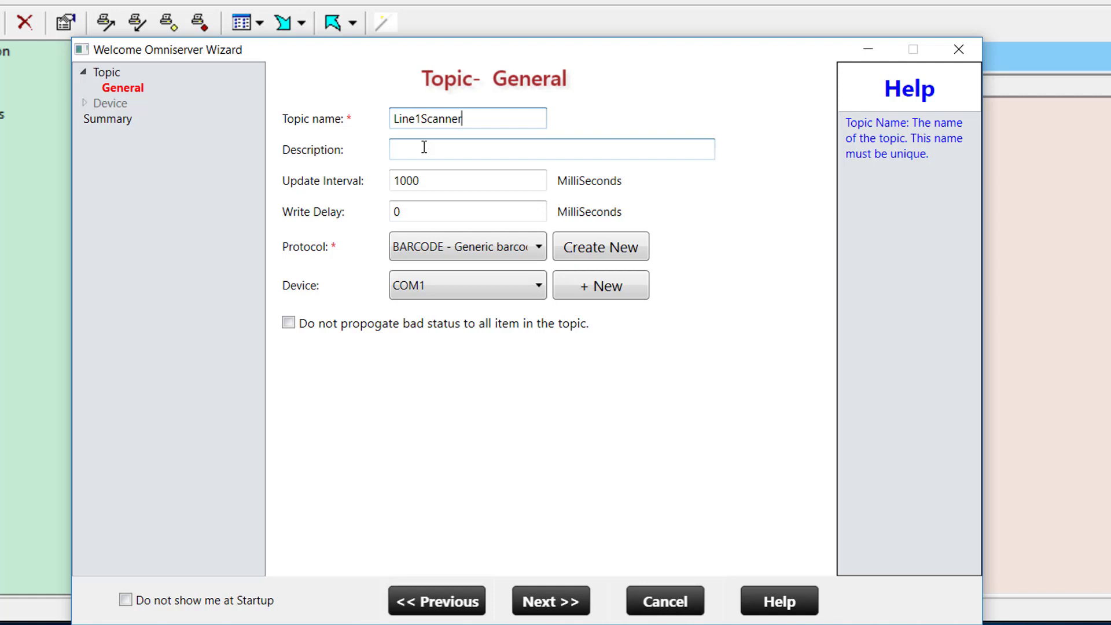
Step: Describe the topic as "Topic for Barcode Scanner on Line 1"
text(Topicfor)
key(BackSpace)
key(BackSpace)
key(BackSpace)
key(BackSpace)
key(BackSpace)
key(BackSpace)
key(BackSpace)
key(BackSpace)
click(424, 148)
text(To)
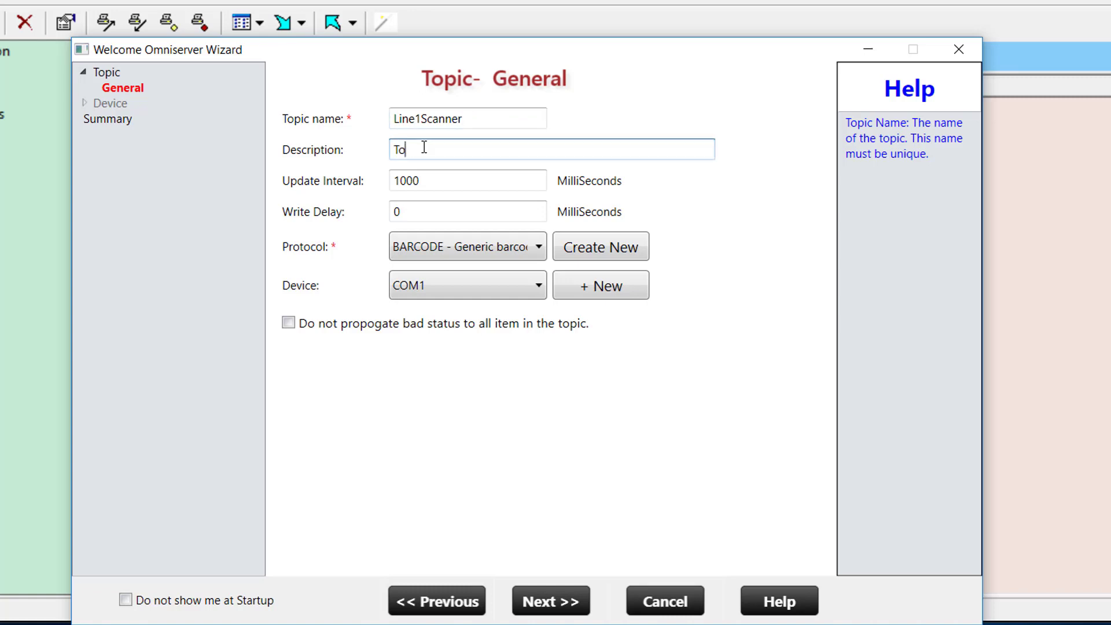
text(pic for Barcode Scanner on Line )
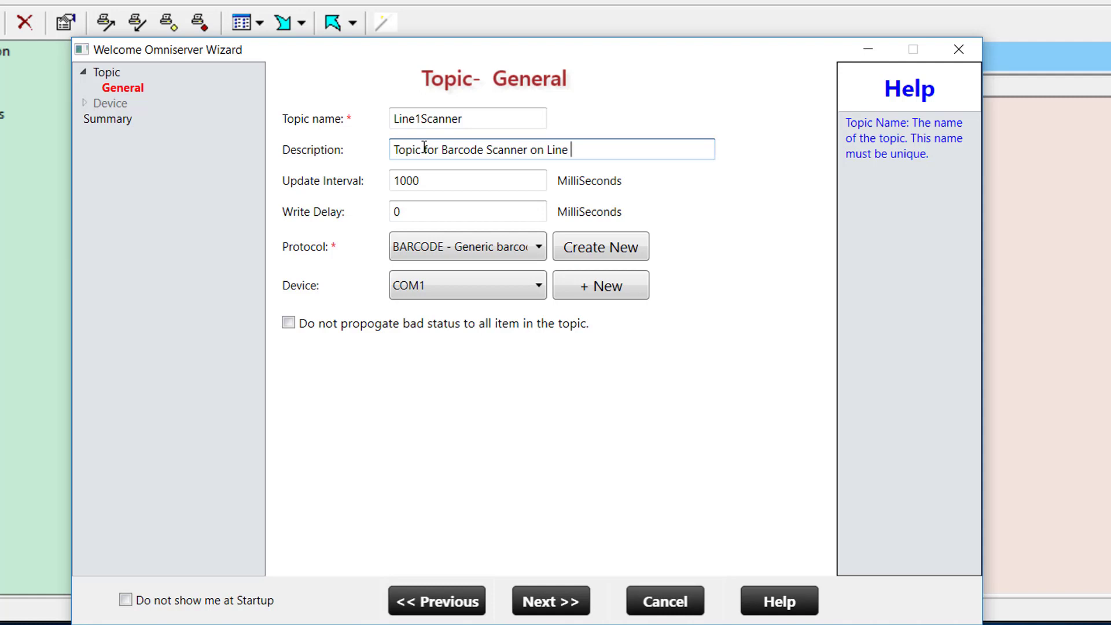
text(1)
Step: Examine the topic's update interval and write delay settings and the list of available protocols
click(442, 177)
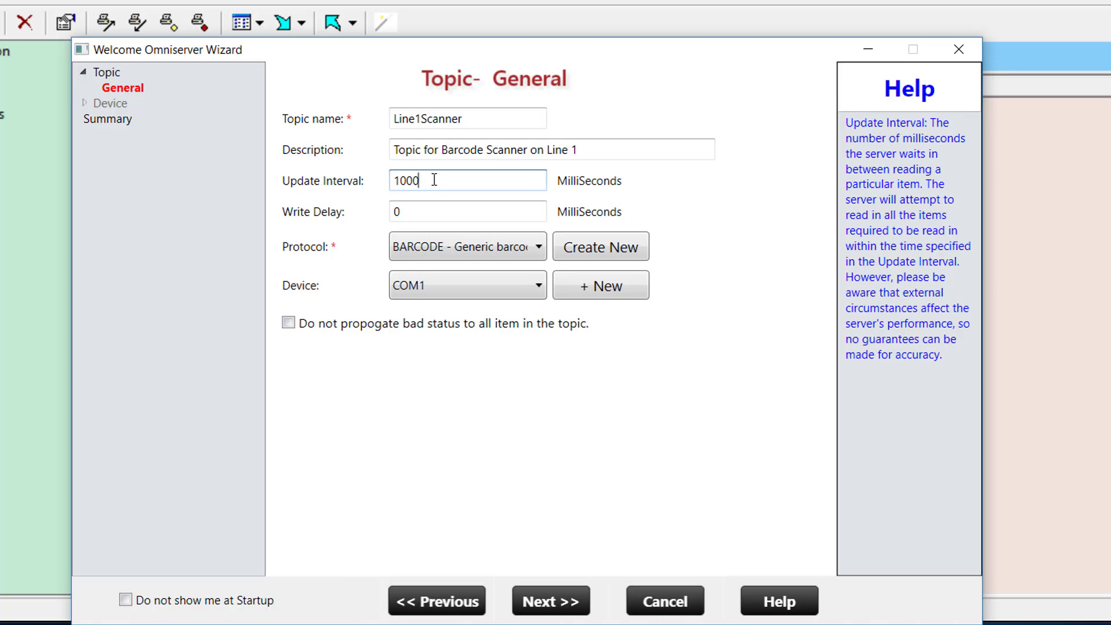
click(448, 210)
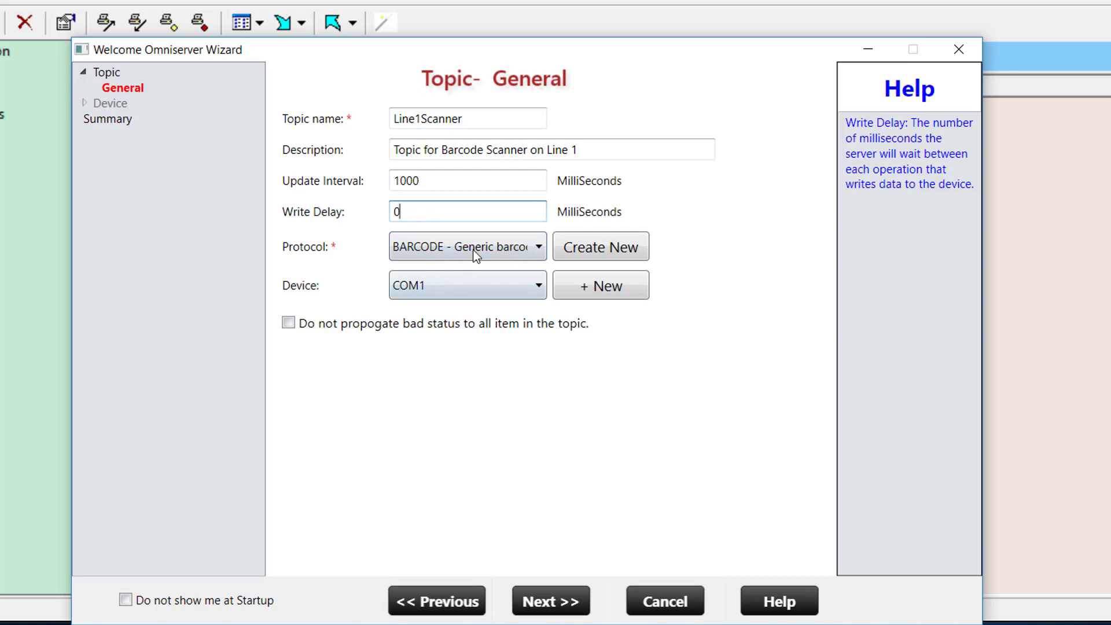
click(538, 249)
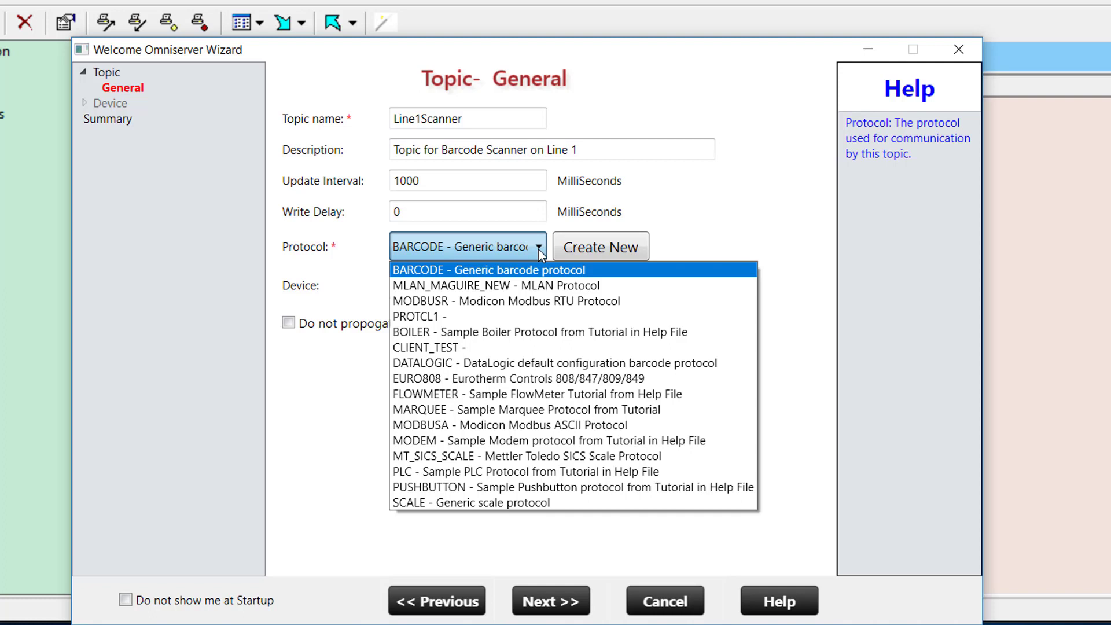
click(539, 249)
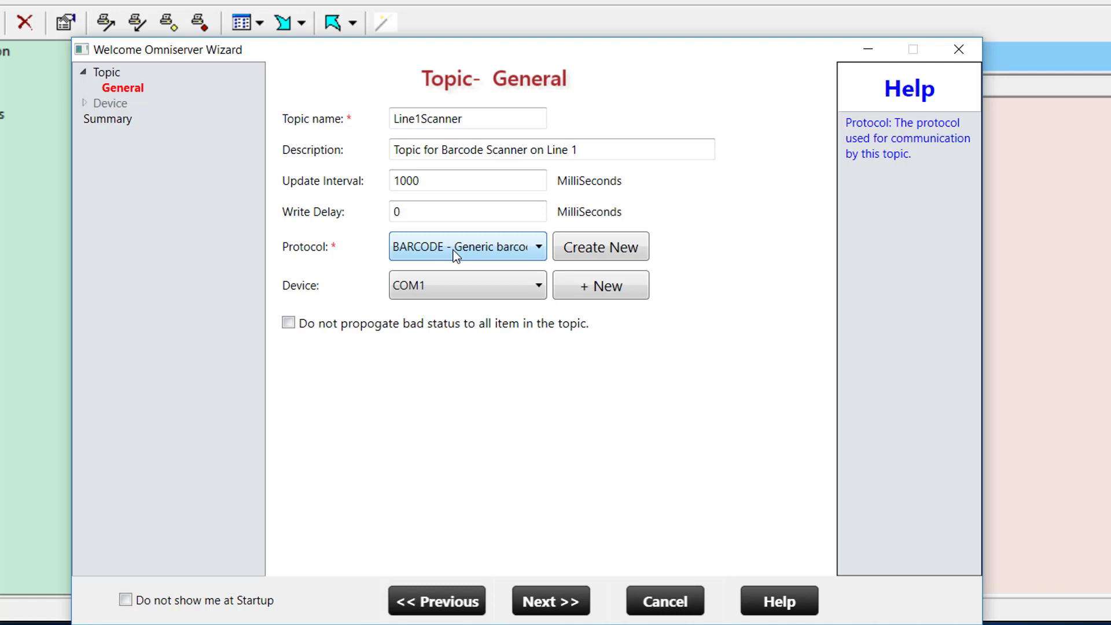
click(584, 254)
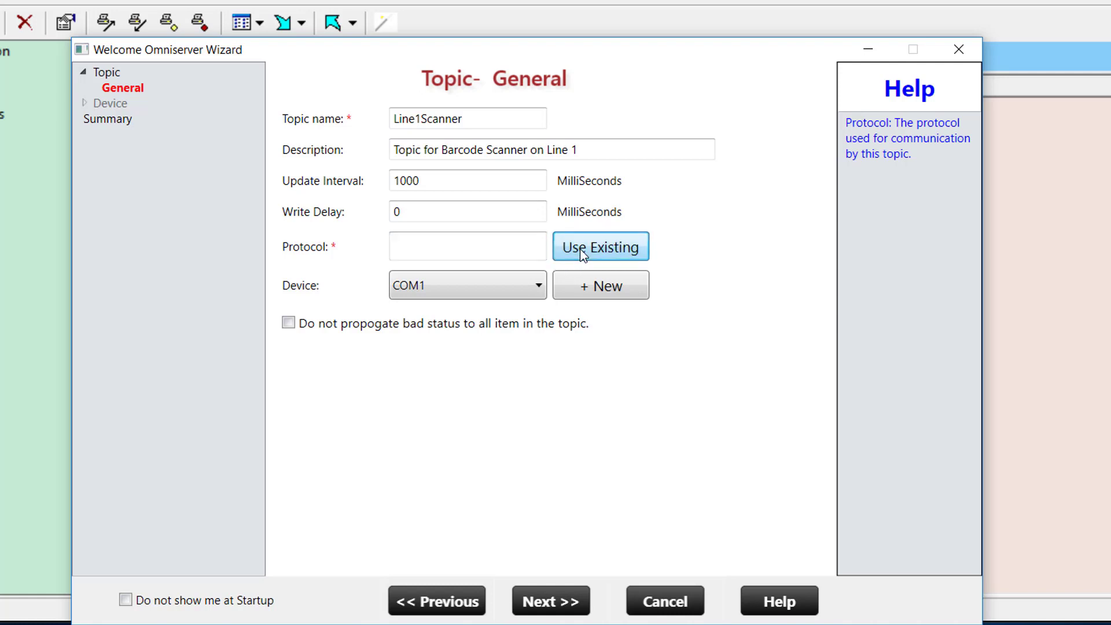
click(472, 244)
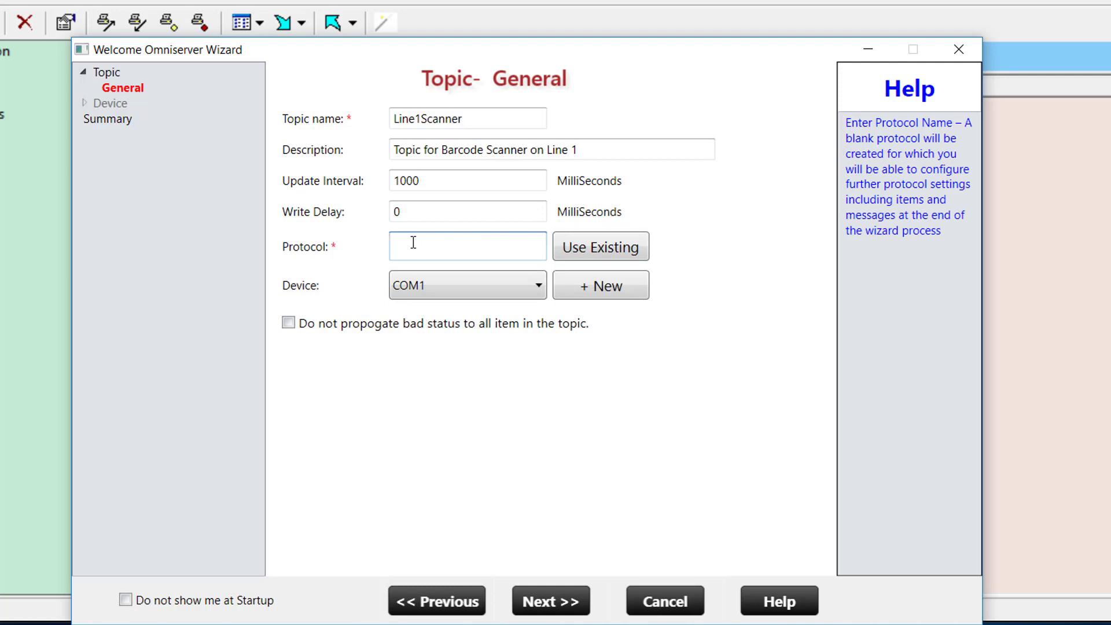
click(565, 248)
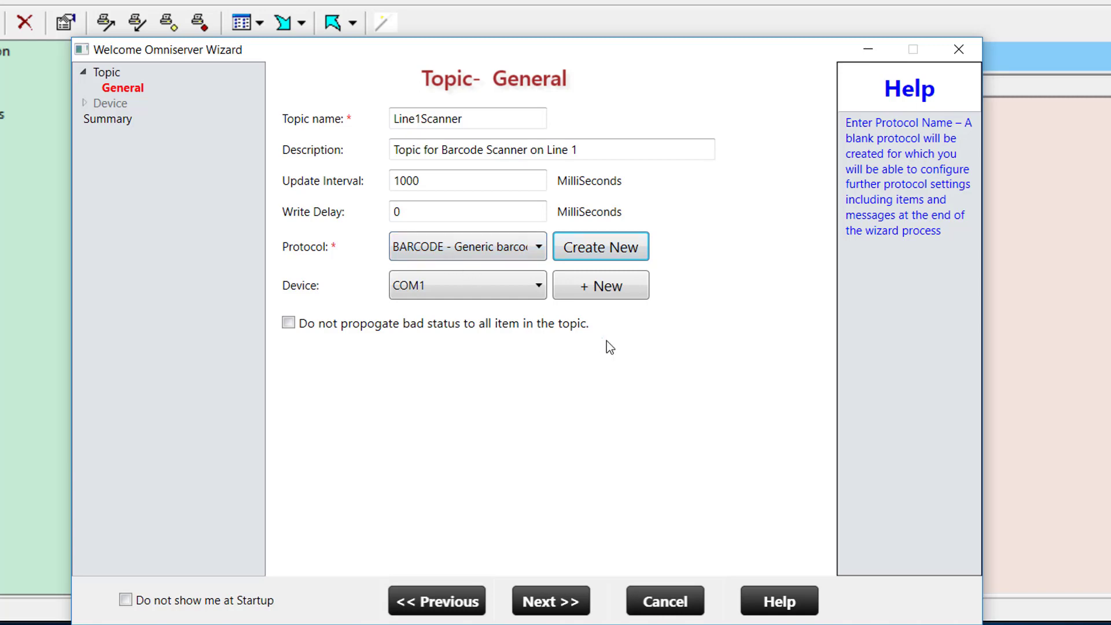
Step: Try the MODBUSA protocol to inspect its topic variable, and return the topic to the BARCODE generic protocol
click(529, 249)
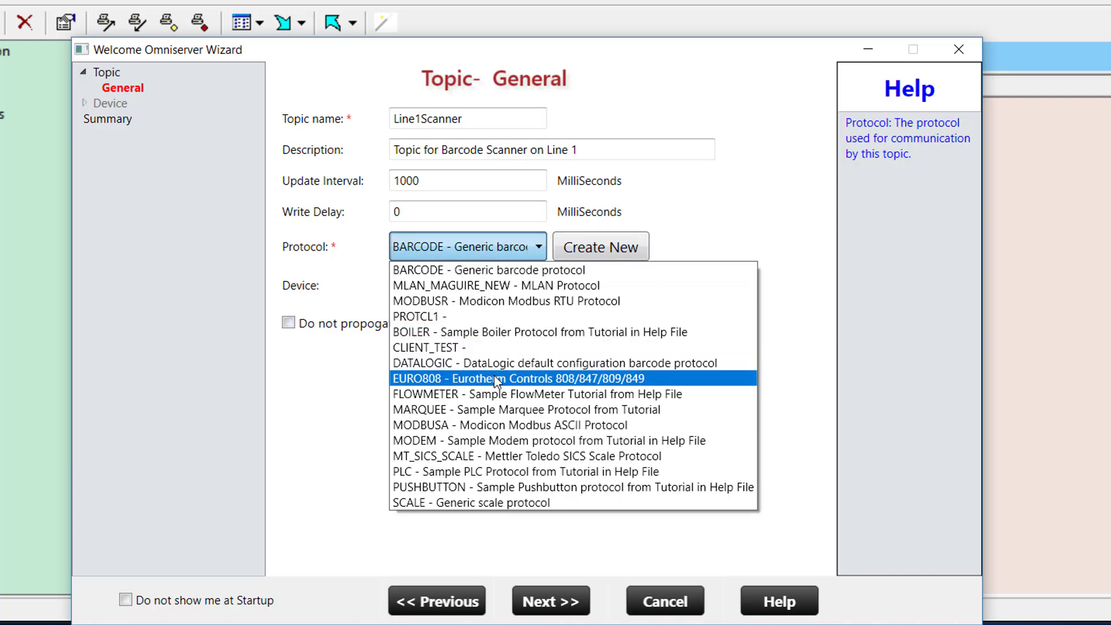
click(470, 423)
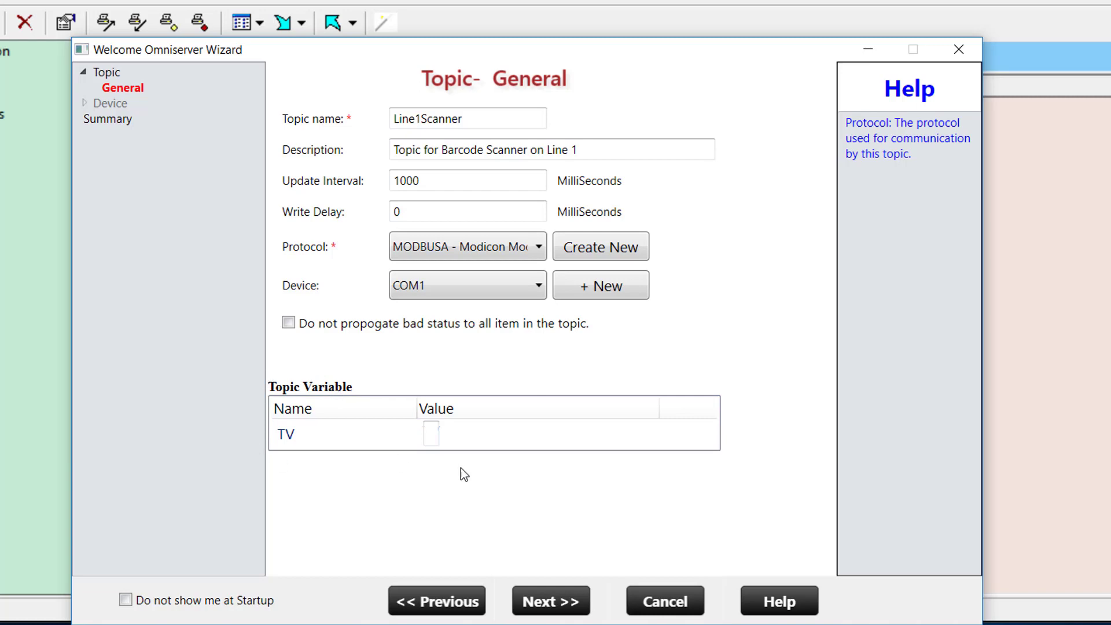
click(434, 431)
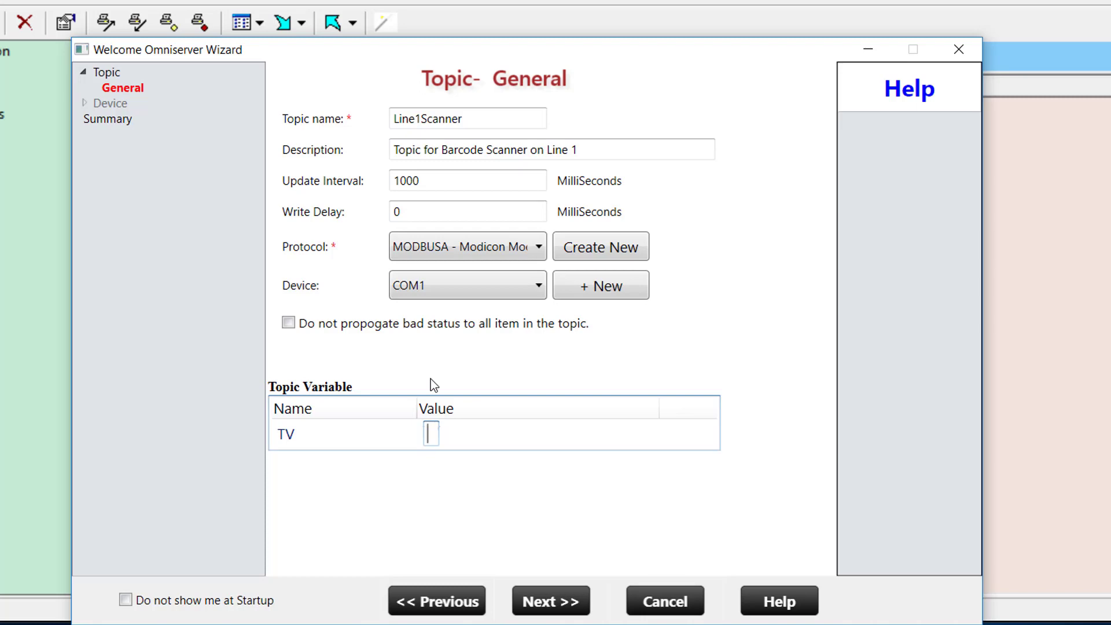
click(531, 242)
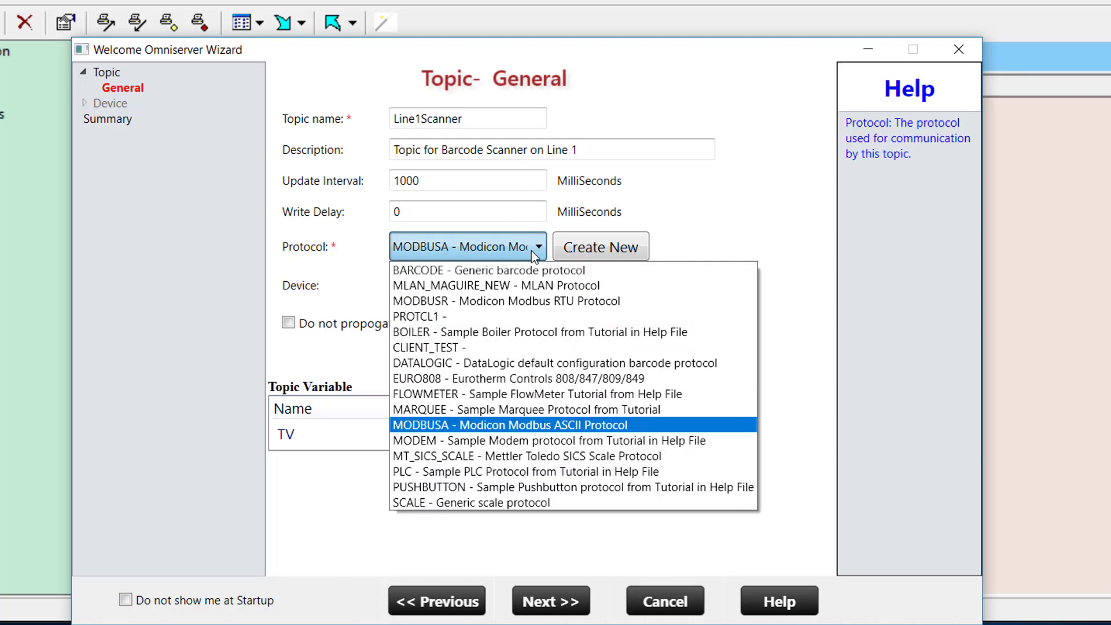
click(477, 270)
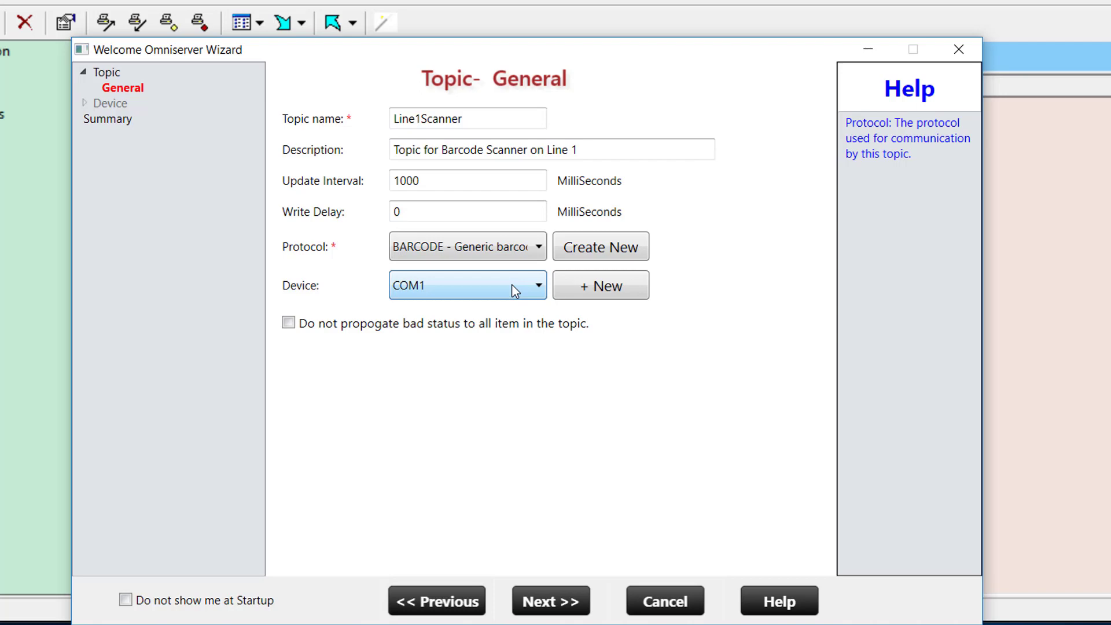
Step: Start a new device for the topic and choose Ethernet Device as its type
click(528, 292)
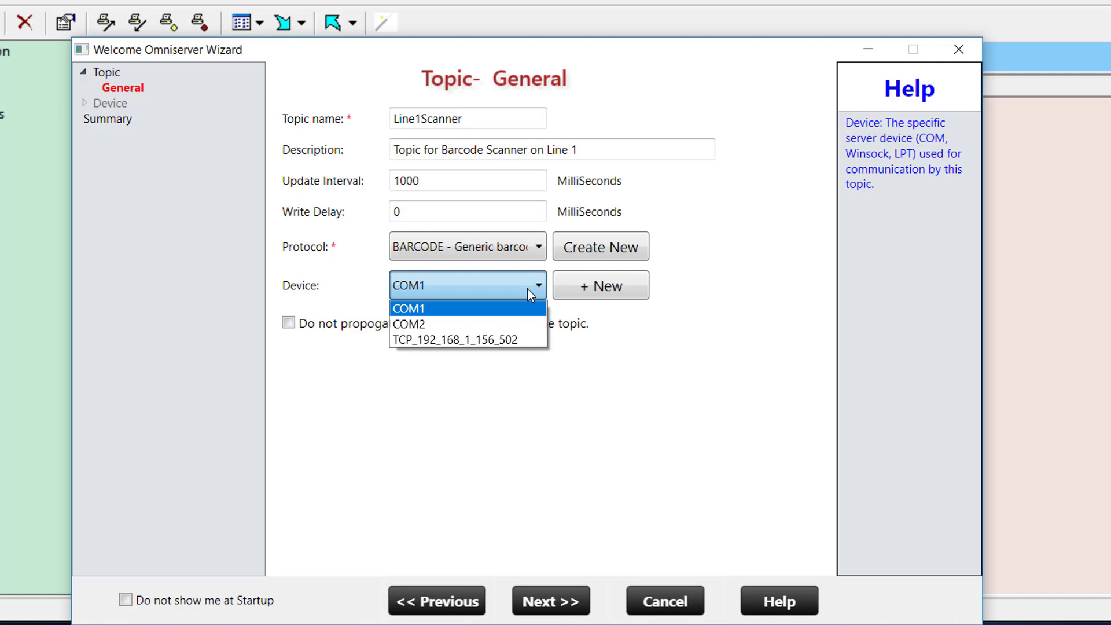
click(674, 307)
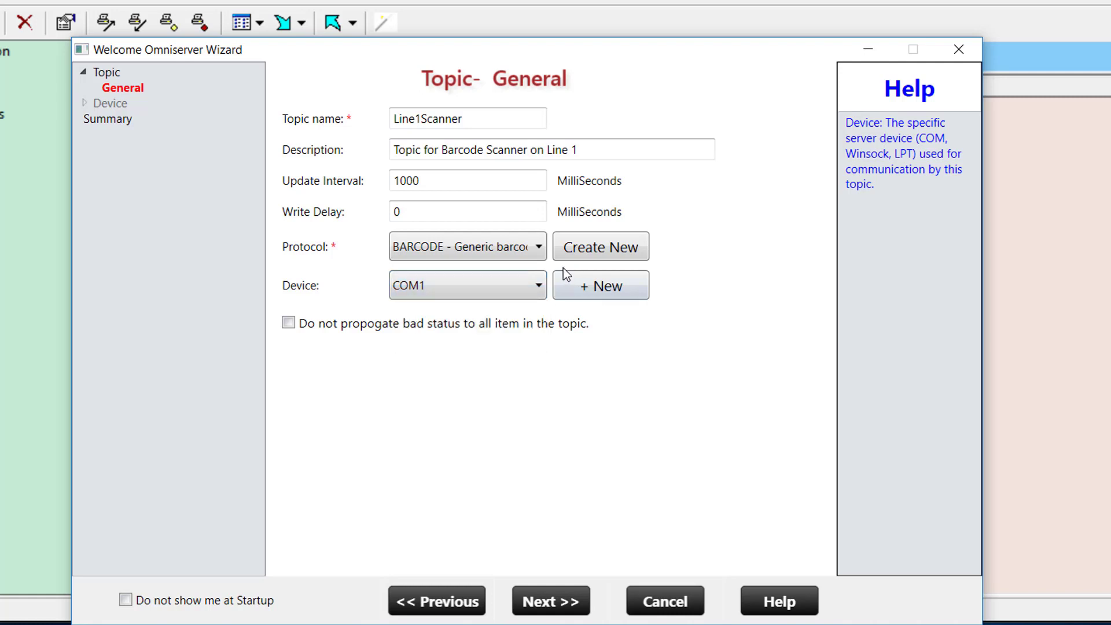
click(613, 287)
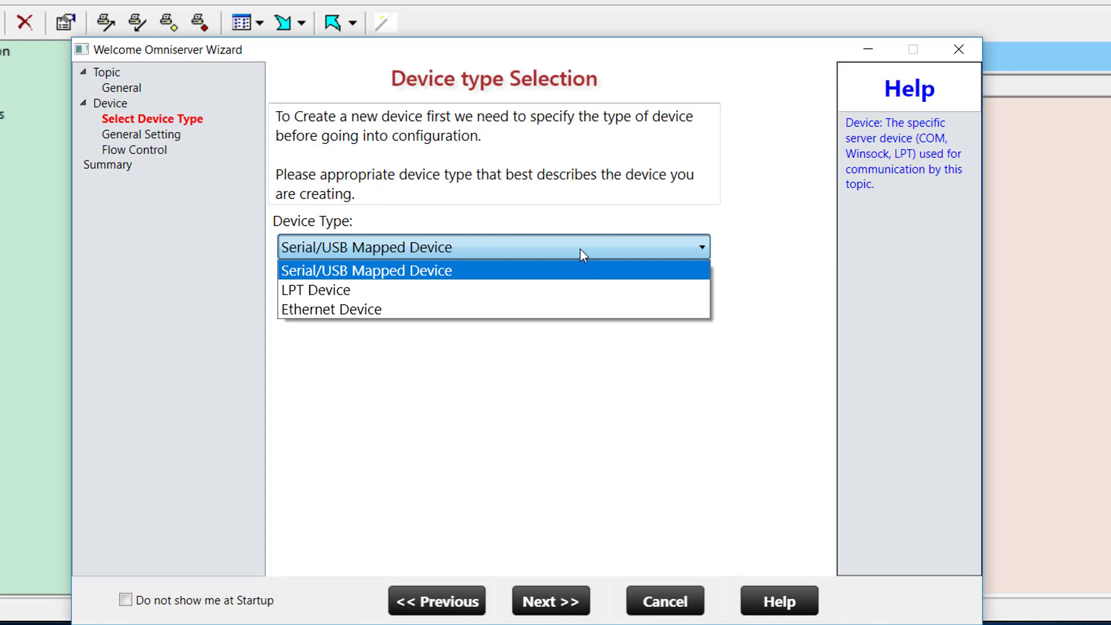
click(378, 310)
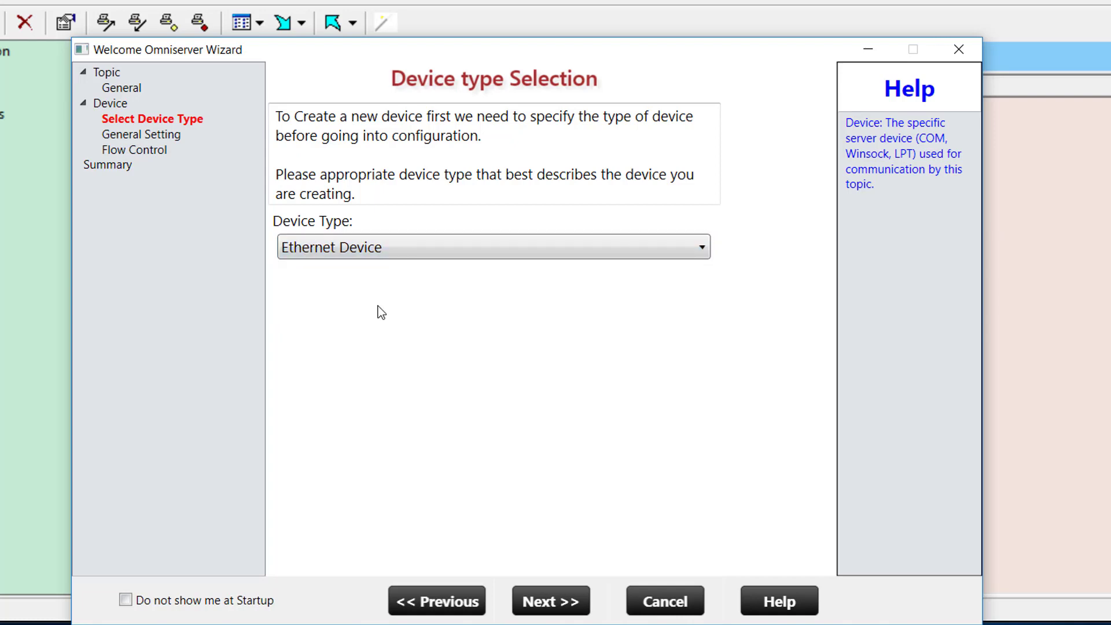
click(537, 598)
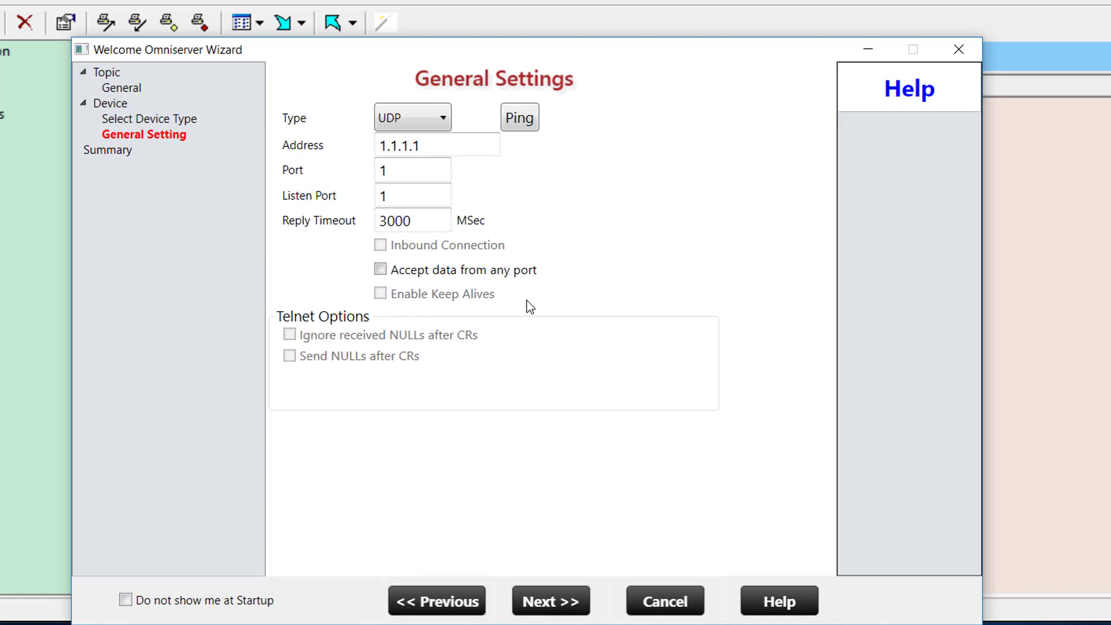
Step: Set the Ethernet device's connection type to TCP and its address to 192.168.111.50
click(439, 119)
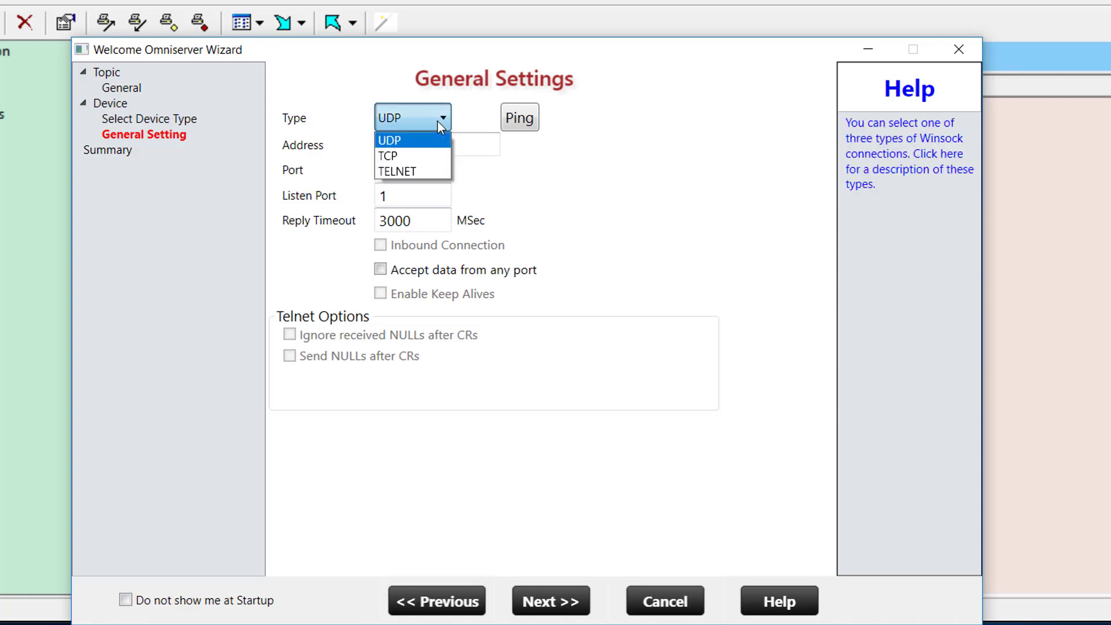
click(422, 156)
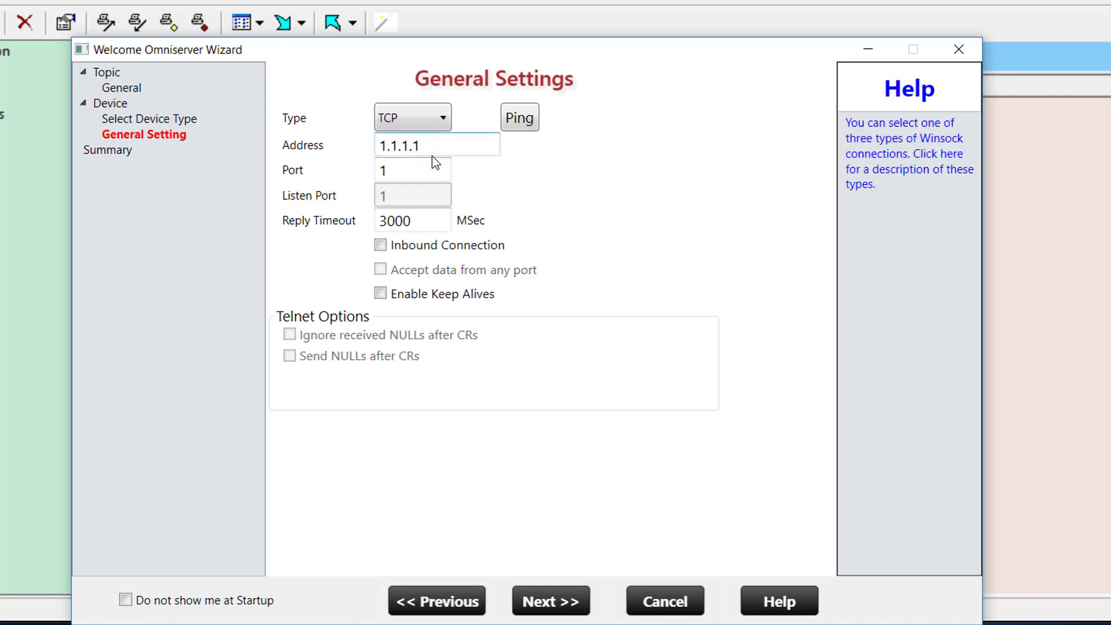
drag(427, 147, 376, 150)
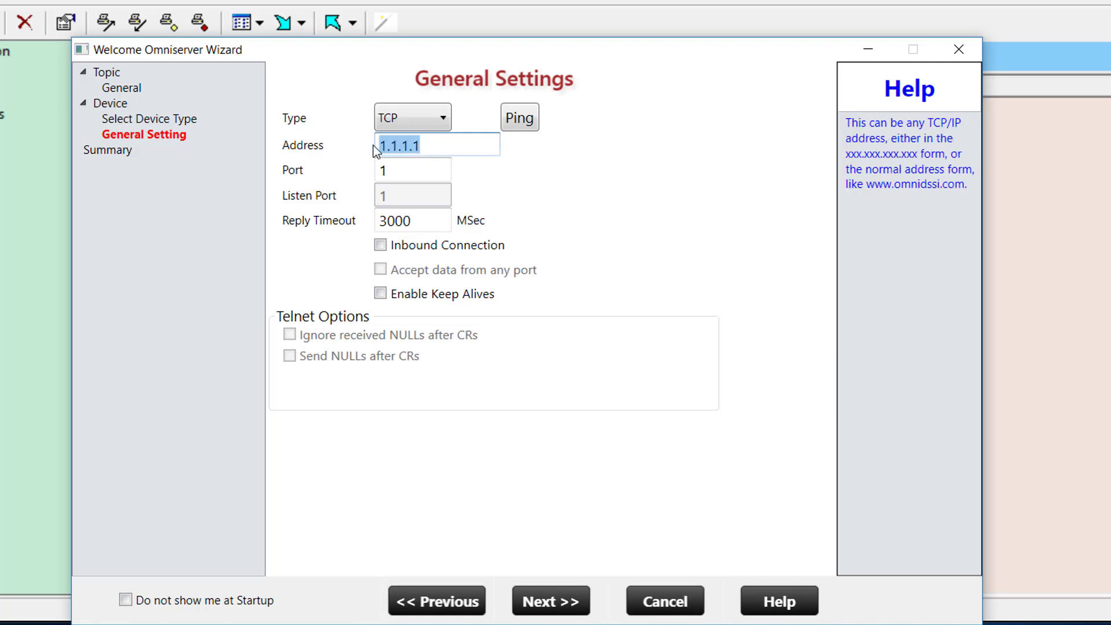
text(192.168.111.)
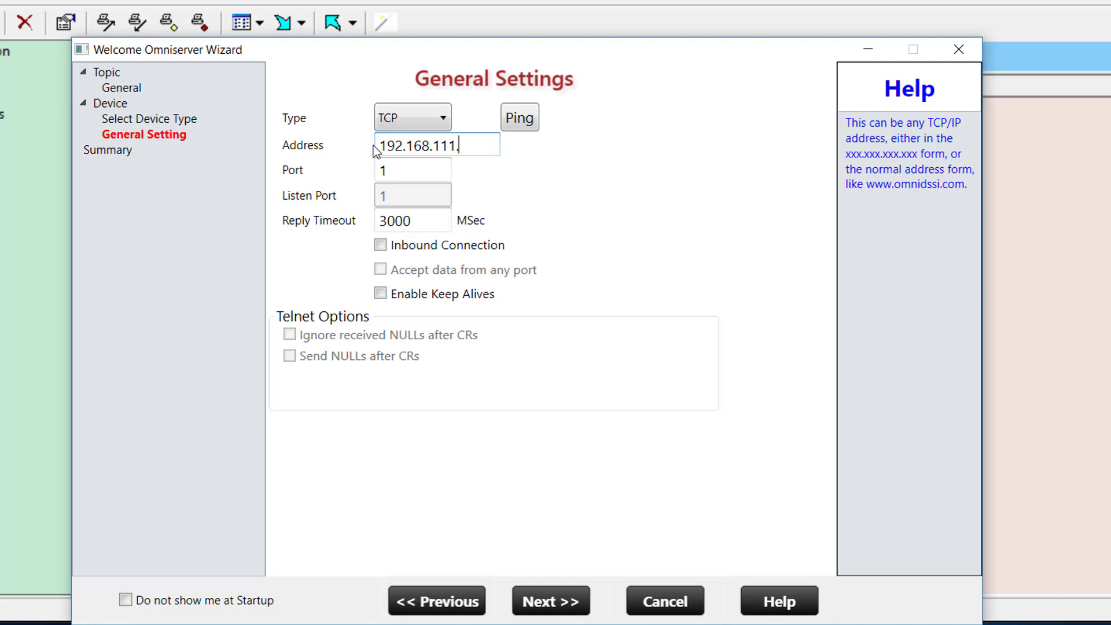
text(50)
Step: Enable the inbound connection for the device and set its listen port to 500
click(381, 249)
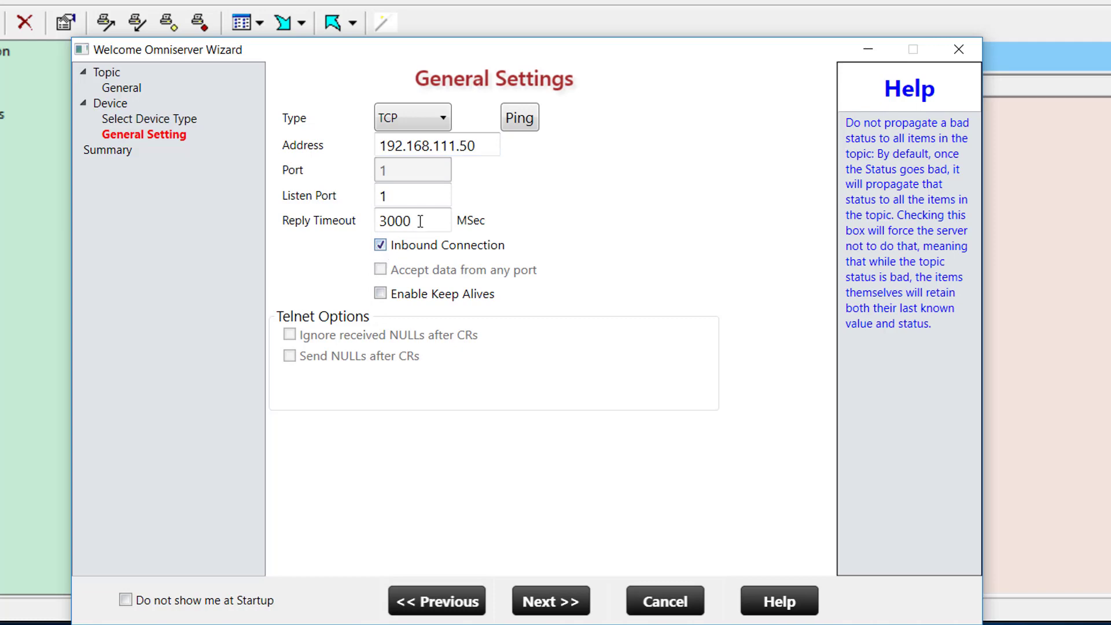
double_click(395, 195)
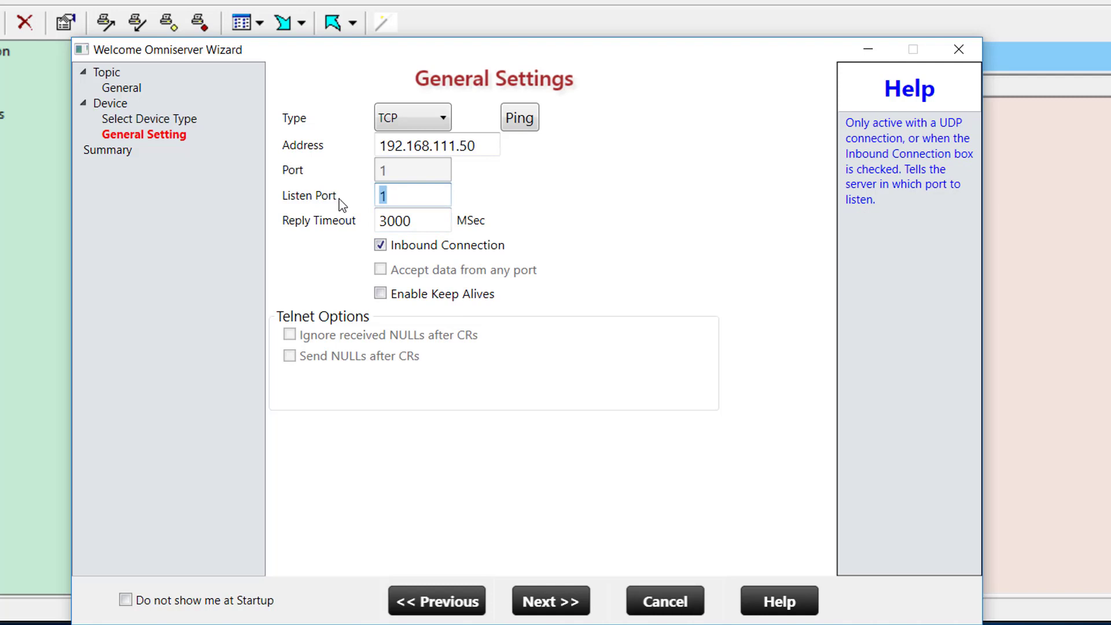
text(500)
click(380, 298)
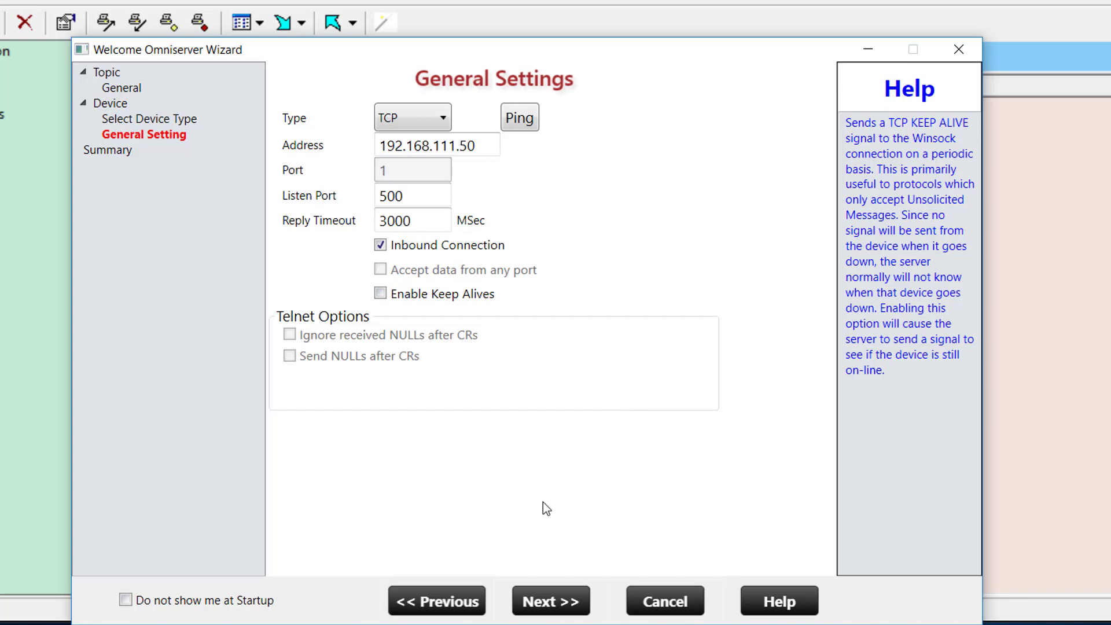
Step: Proceed through the summary to finish the wizard, and select the Line1Scanner topic in the topics list
click(543, 605)
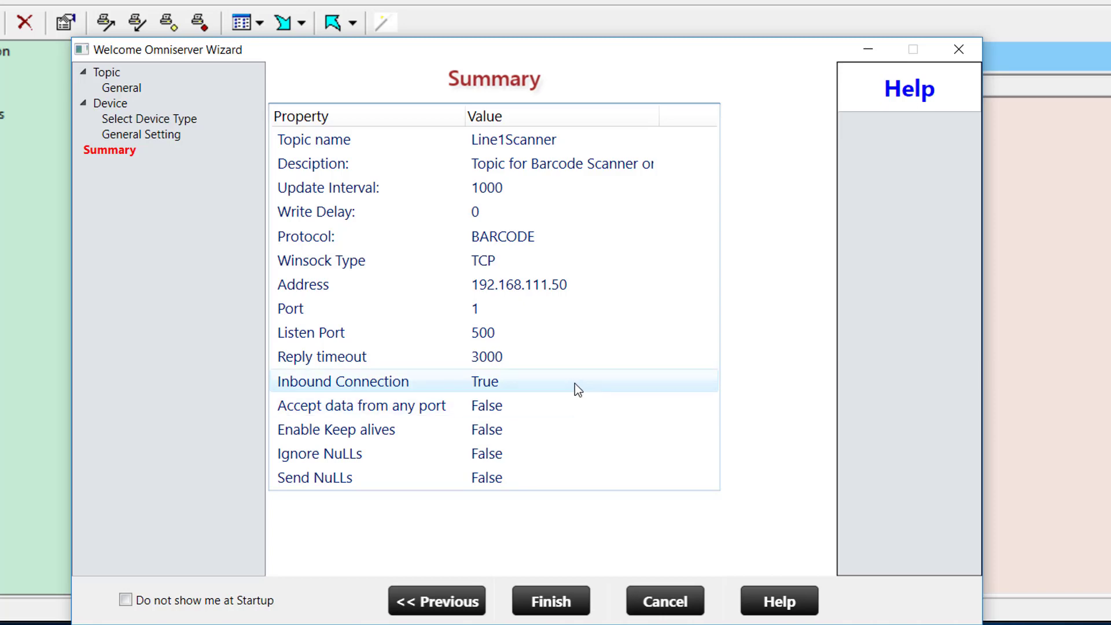
click(565, 605)
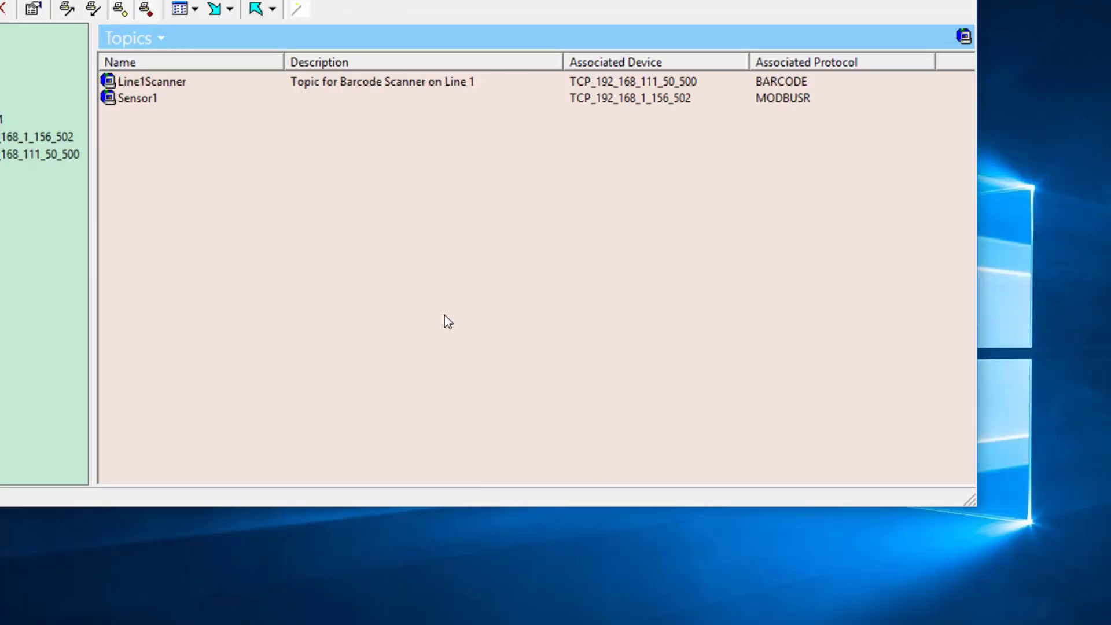
click(151, 82)
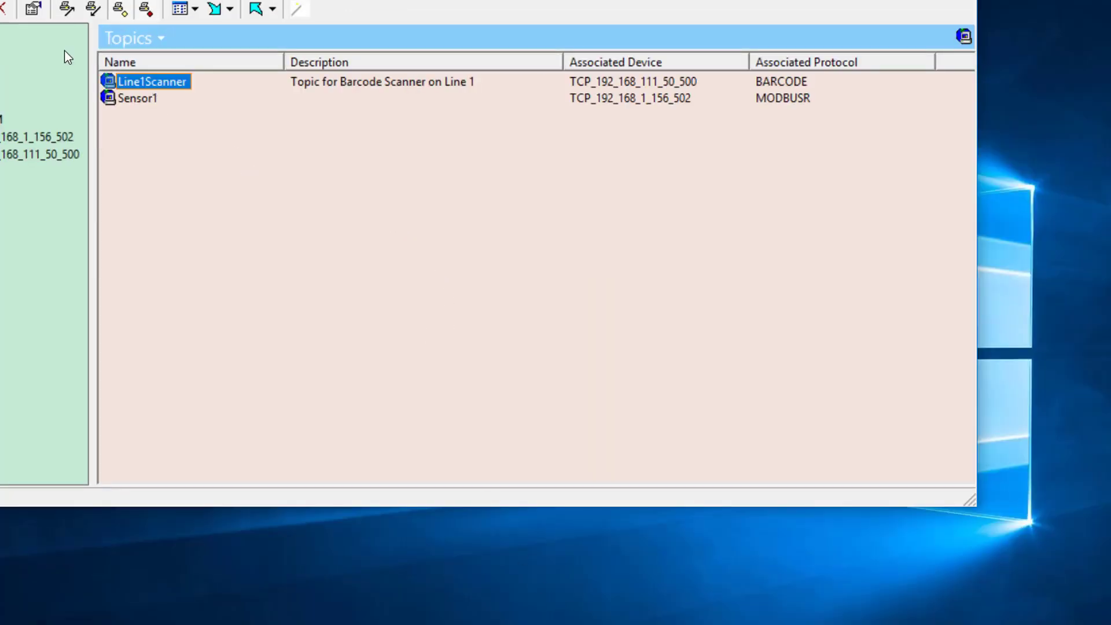